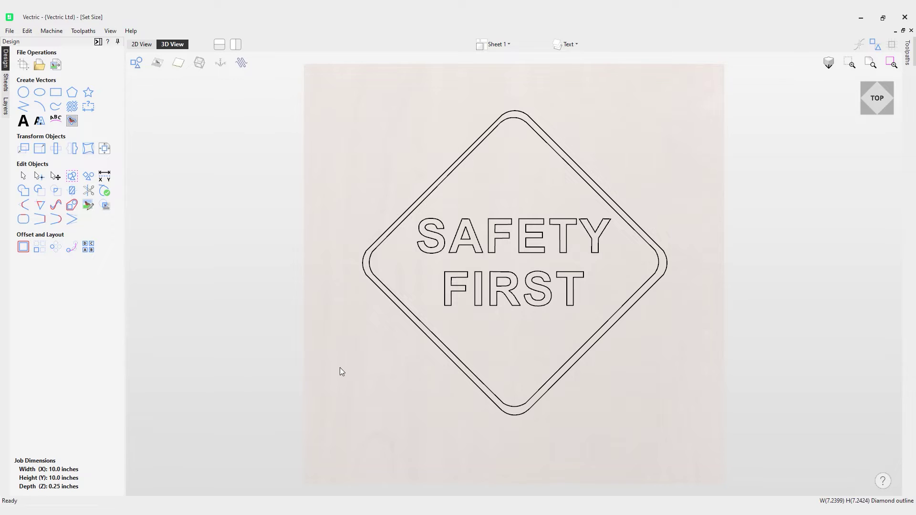
Step: Scale the outer diamond outline up slightly from its upper-left corner to about 7.25 by 7.25 inches, and deselect it
left_click(396, 226)
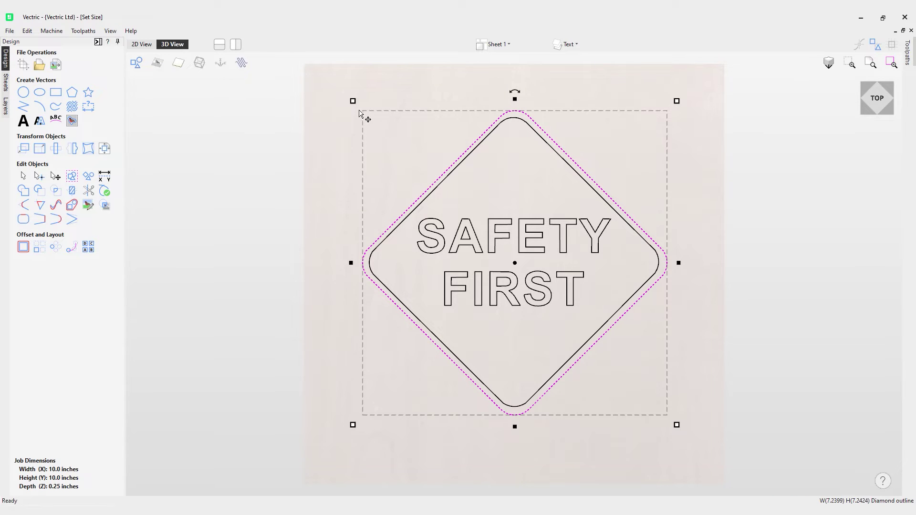
mouse_move(352, 102)
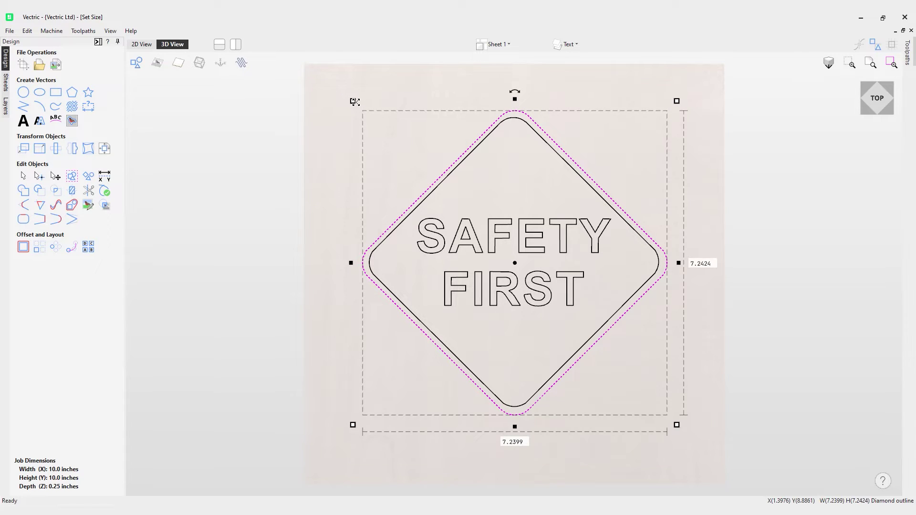
mouse_move(353, 101)
left_mouse_down()
mouse_move(308, 65)
mouse_move(365, 111)
mouse_move(357, 109)
left_mouse_up()
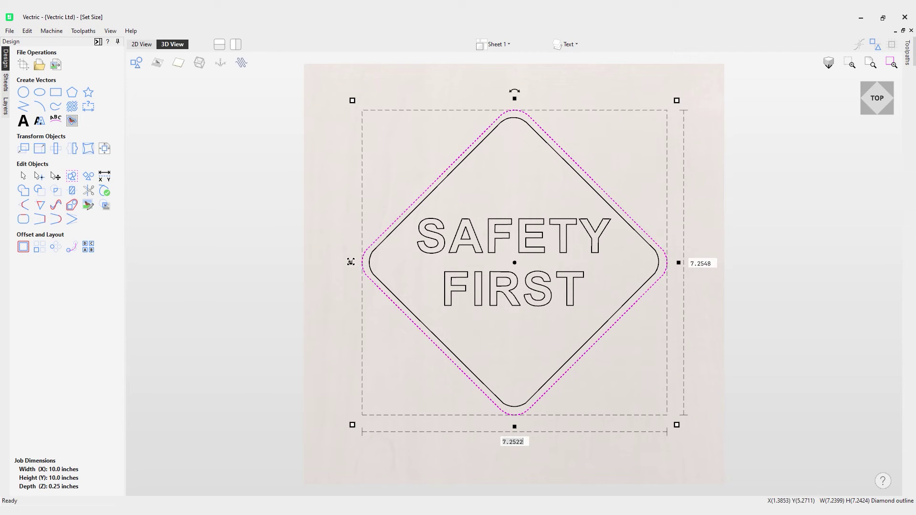
mouse_move(350, 262)
left_mouse_down()
mouse_move(315, 262)
mouse_move(362, 262)
left_mouse_up()
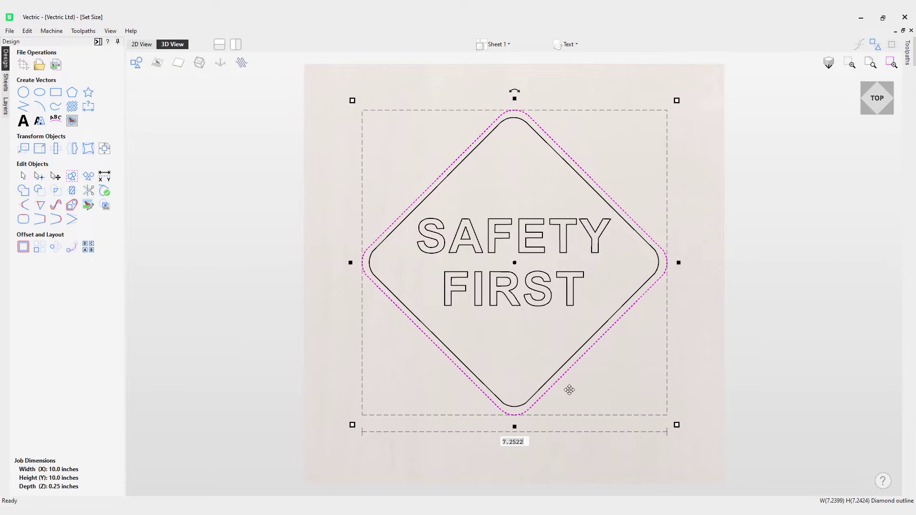
mouse_move(675, 426)
left_mouse_down()
mouse_move(718, 480)
mouse_move(667, 436)
left_mouse_up()
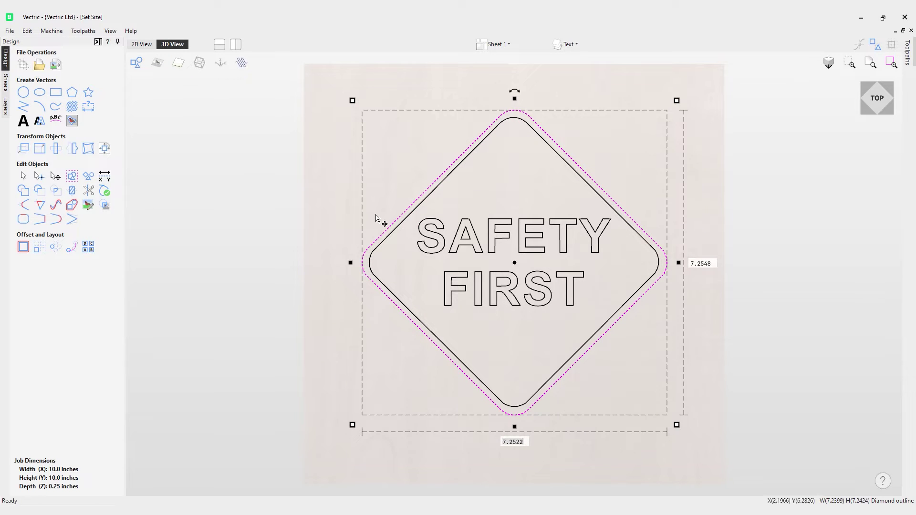
left_click_drag(352, 101, 321, 108)
key("Escape")
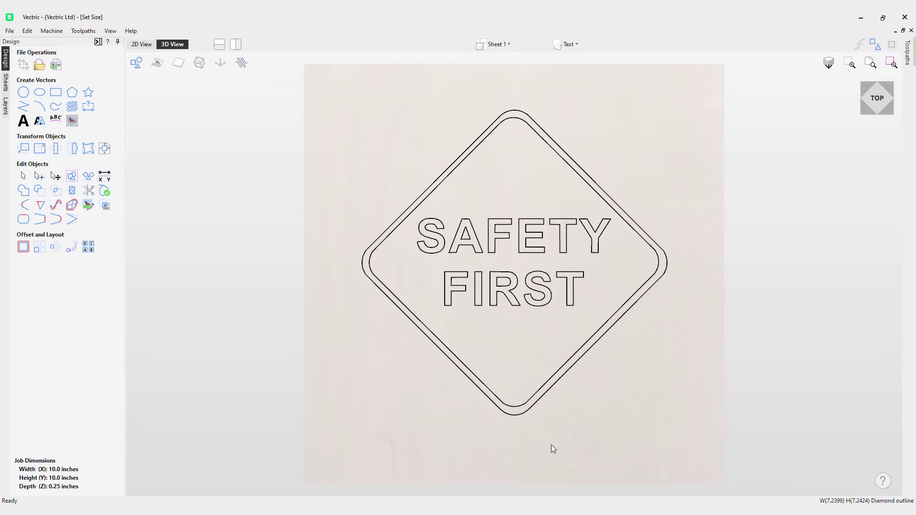
Step: Try setting only the outer diamond's width to 8 inches directly in the drawing, and undo the change
left_click(661, 250)
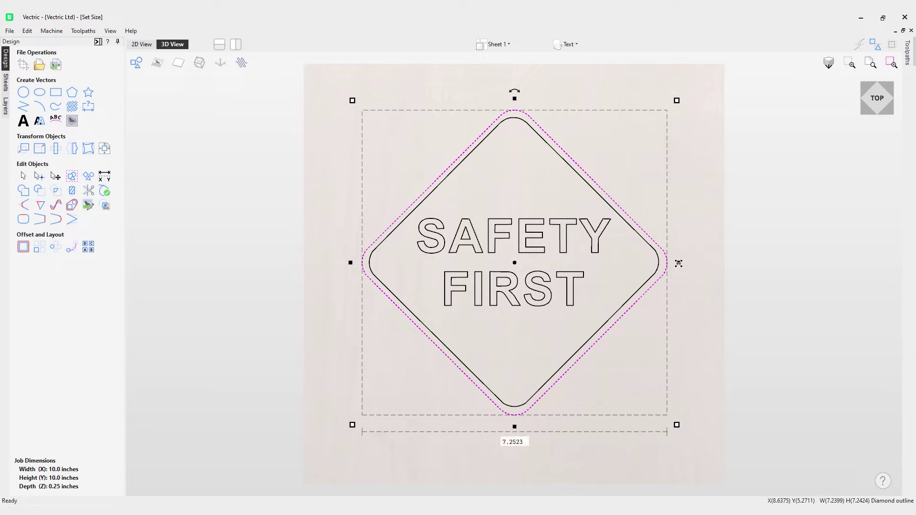
key("Tab")
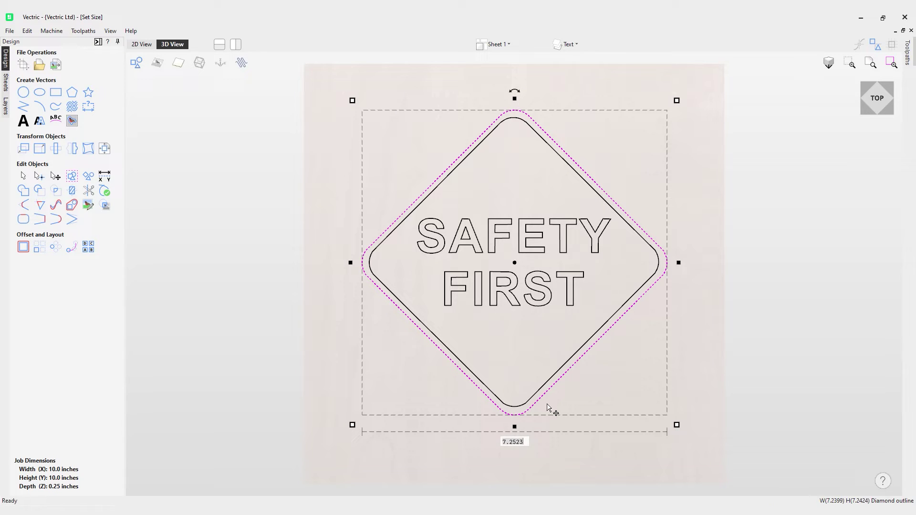
left_click(524, 441)
type("8")
key("Return")
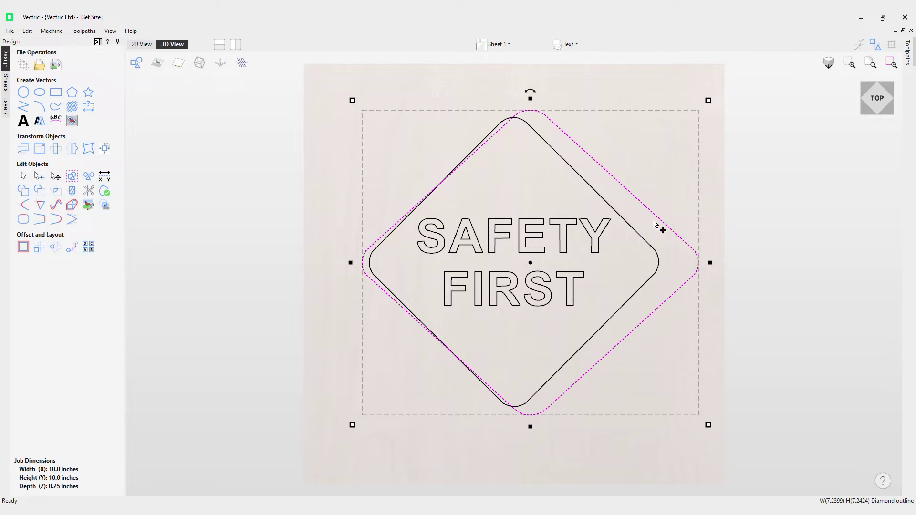
key("ctrl+z")
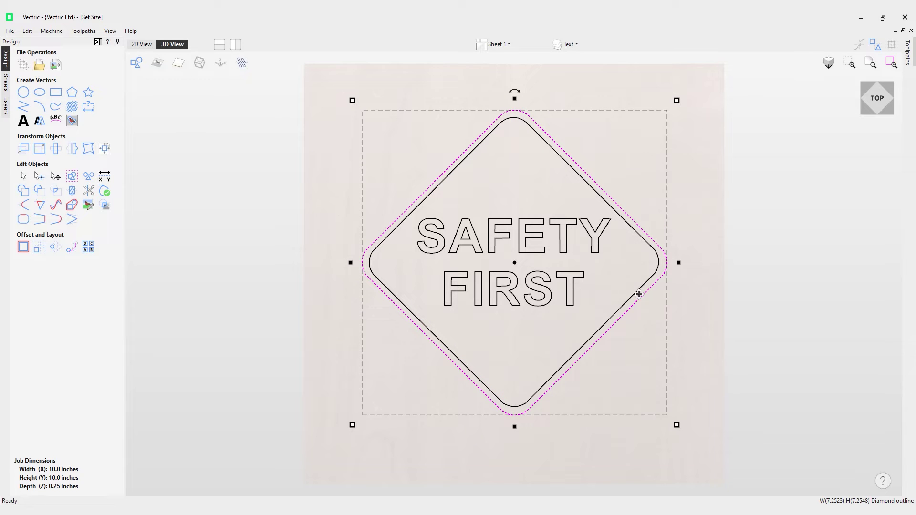
Step: Try setting only the outer diamond's height to 8 inches directly in the drawing, and undo the change
left_click(516, 426)
left_click(694, 264)
type("8")
key("Return")
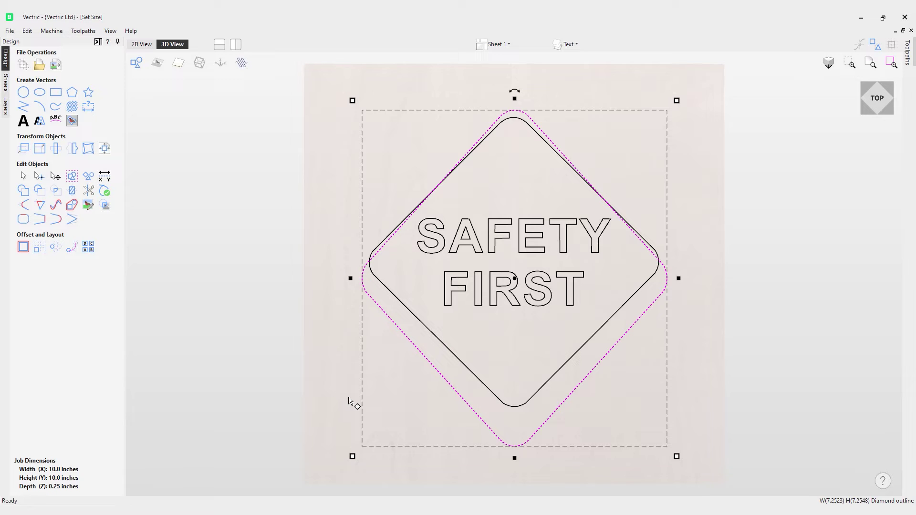
left_click(373, 312)
key("ctrl+z")
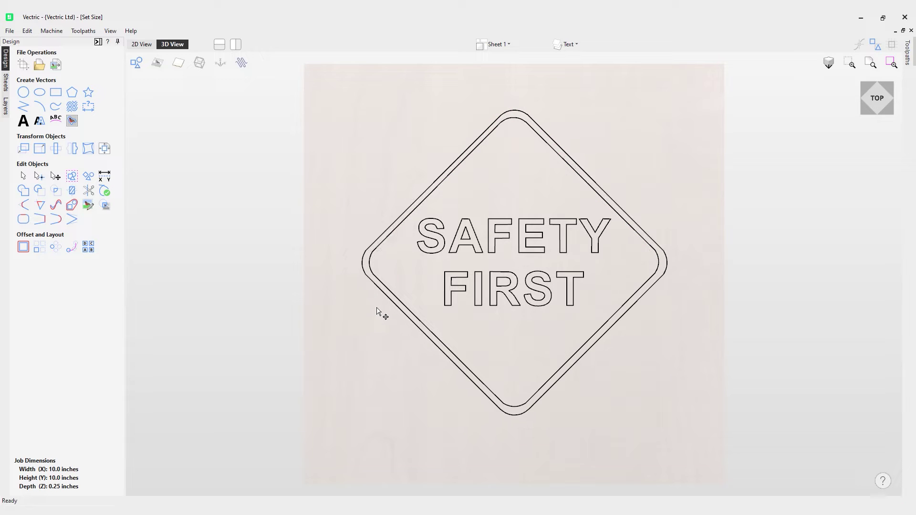
Step: Open the Set Size tool for the outer diamond outline
left_click(379, 240)
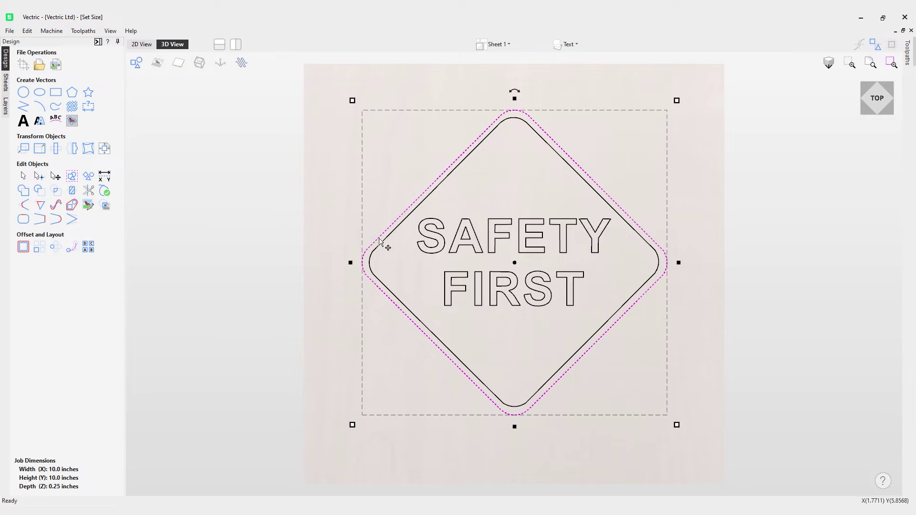
left_click(40, 149)
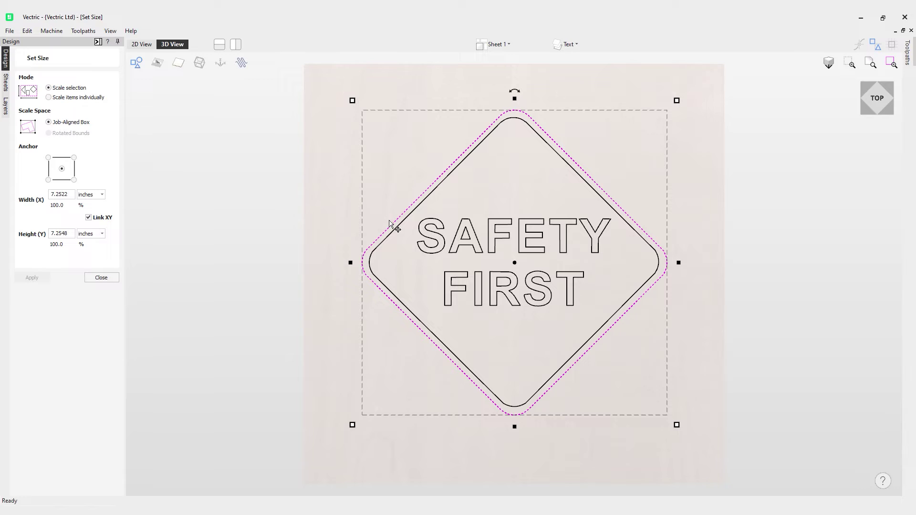
Step: Try resizing the letter S of SAFETY to 0.5 by 0.5 inches with Link XY off, and undo the resize
left_click(401, 245)
left_click(426, 236)
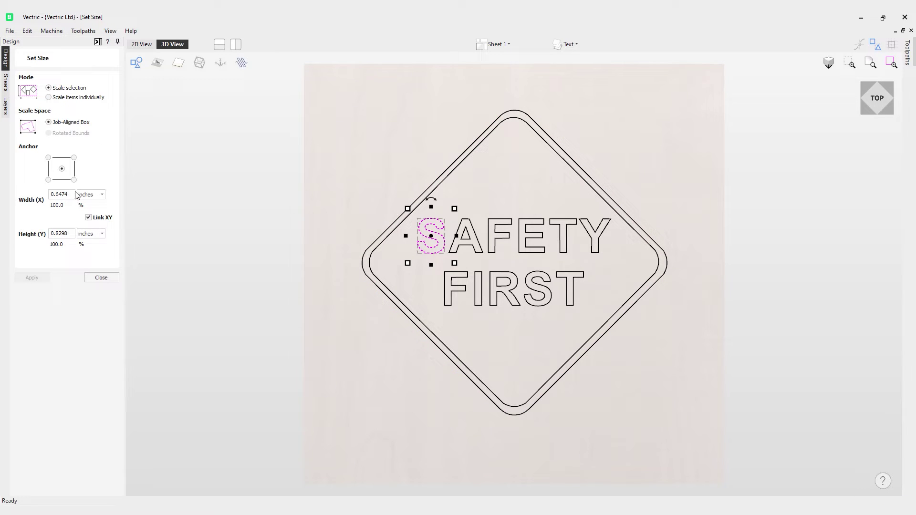
double_click(61, 194)
type("0")
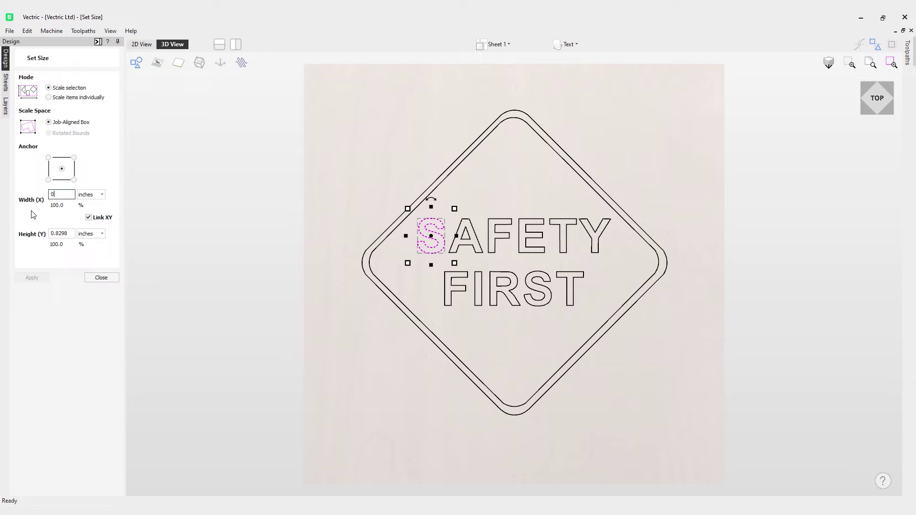
type(".5")
left_click_drag(71, 233, 57, 242)
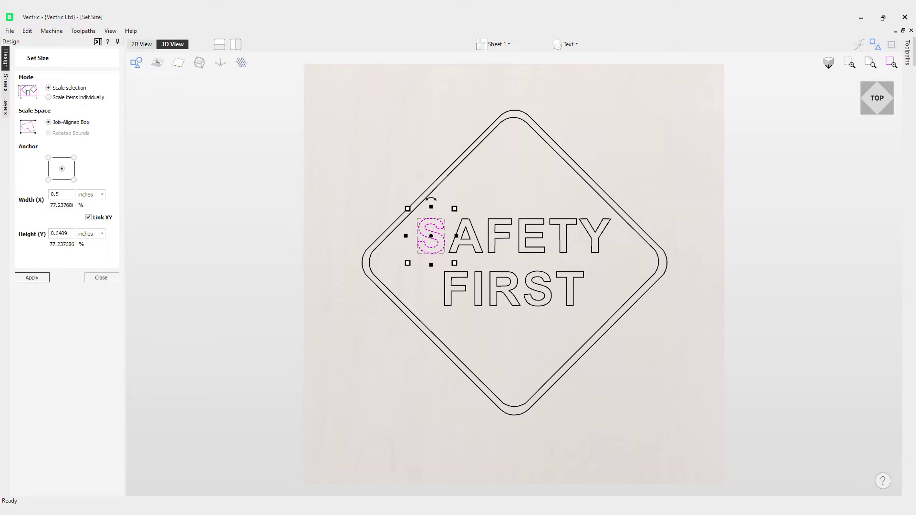
left_click(89, 218)
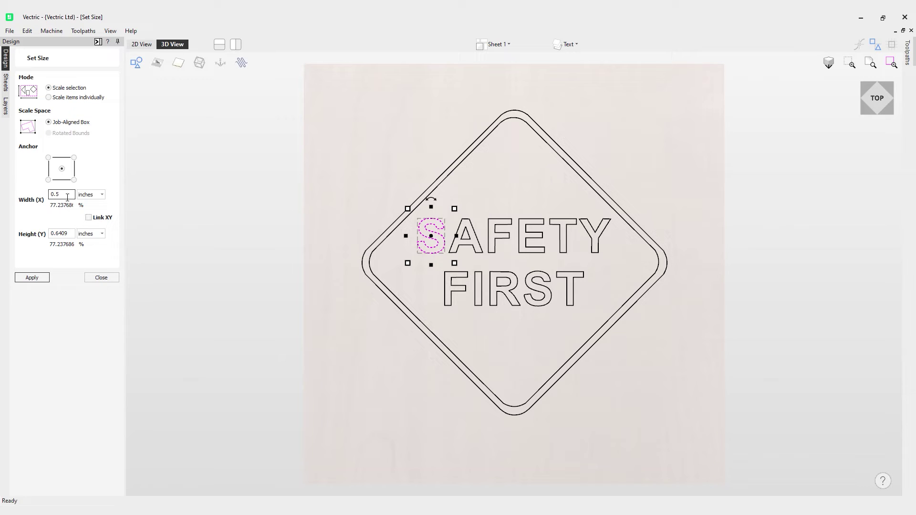
left_click(71, 236)
left_click_drag(56, 235, 44, 232)
type("0.5")
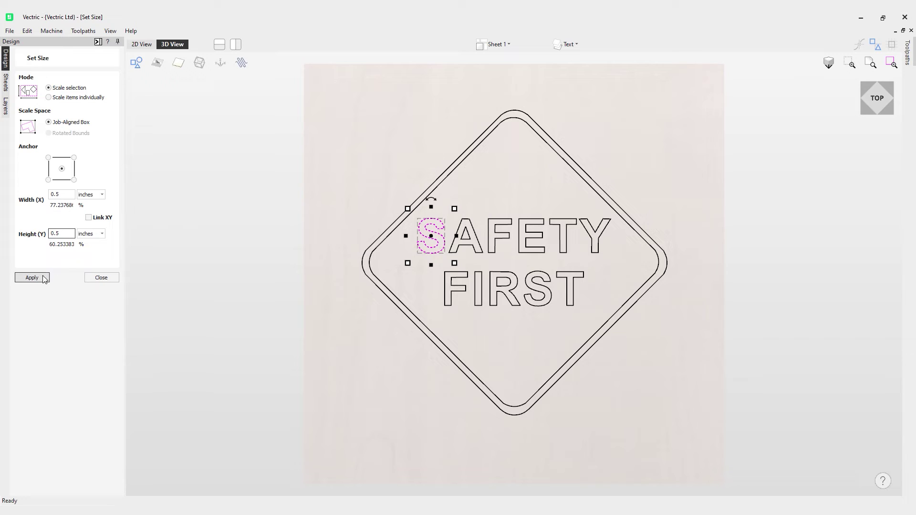
left_click(42, 278)
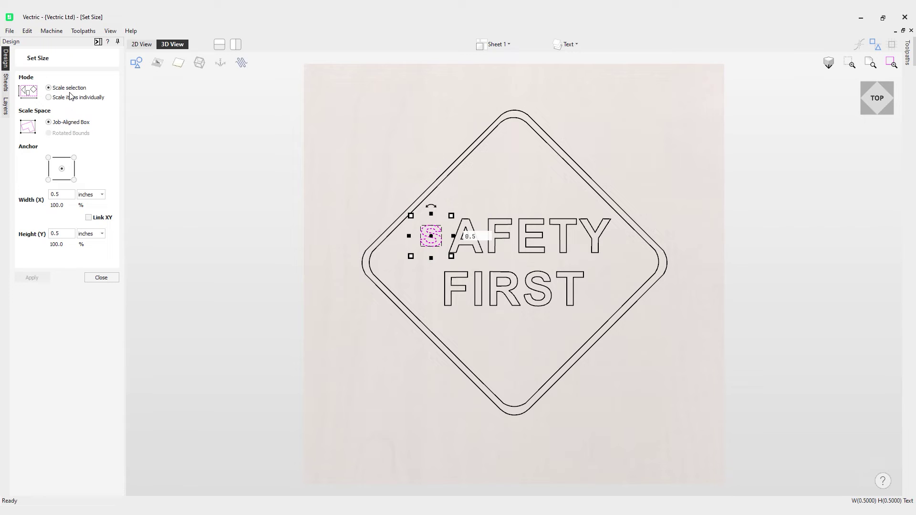
key("ctrl+z")
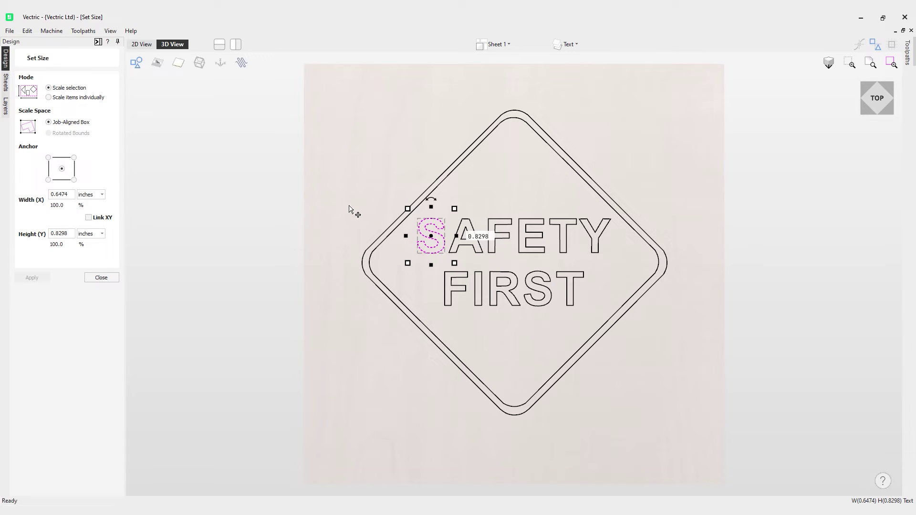
Step: Try scaling all SAFETY letters together to 5 inches wide and 1 inch high using Scale selection, and undo the resize
left_click(402, 260)
left_click(479, 235)
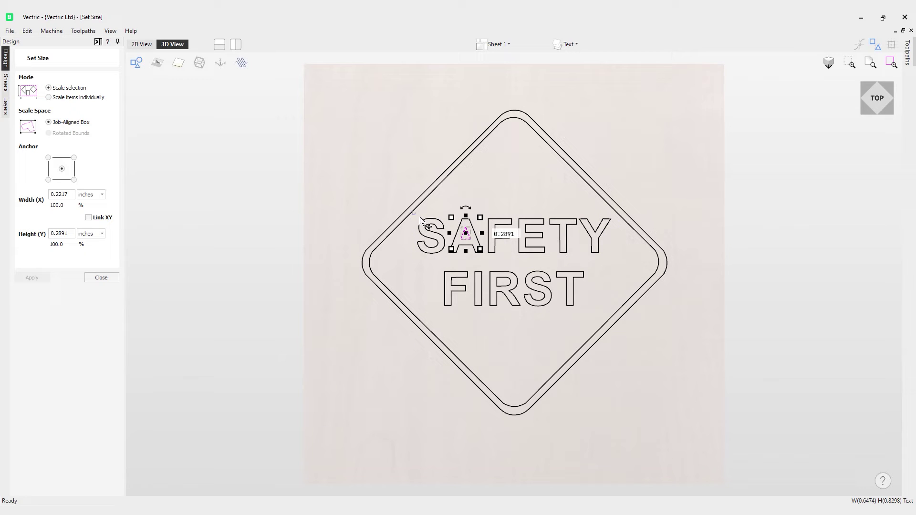
left_click_drag(412, 212, 619, 270)
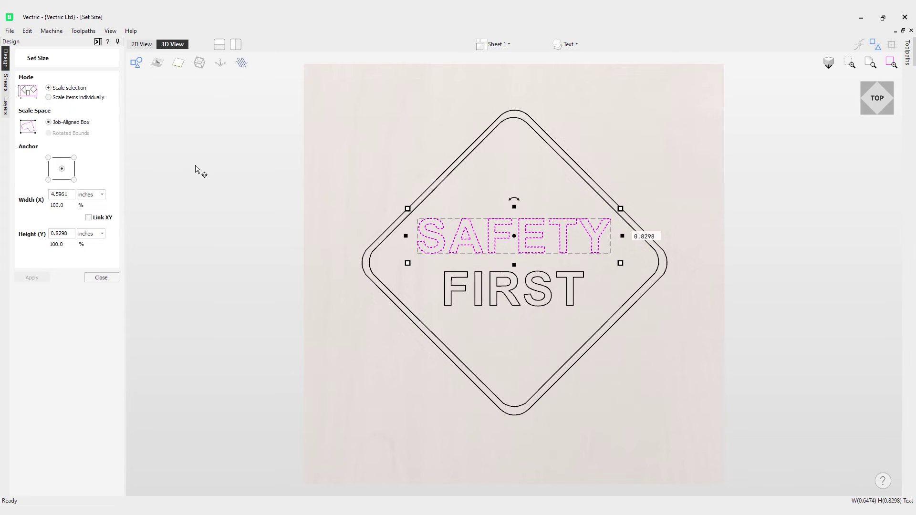
left_click(60, 99)
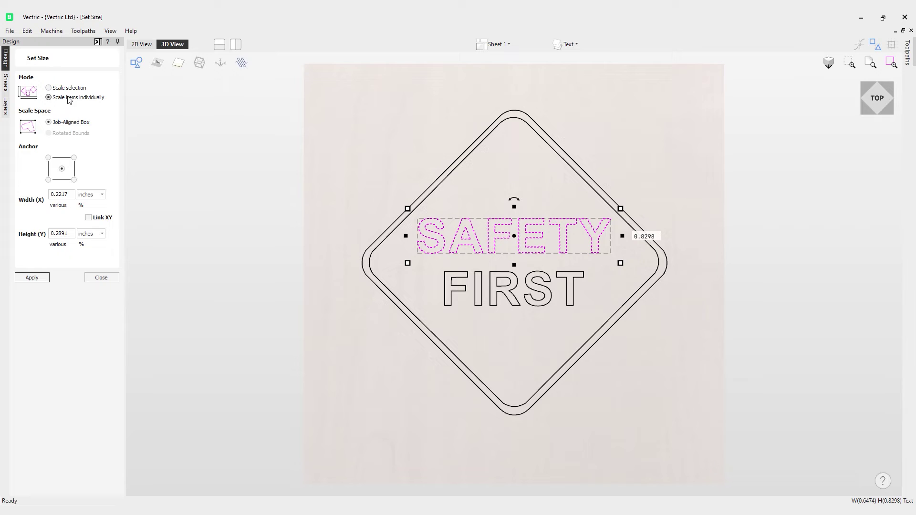
left_click(67, 91)
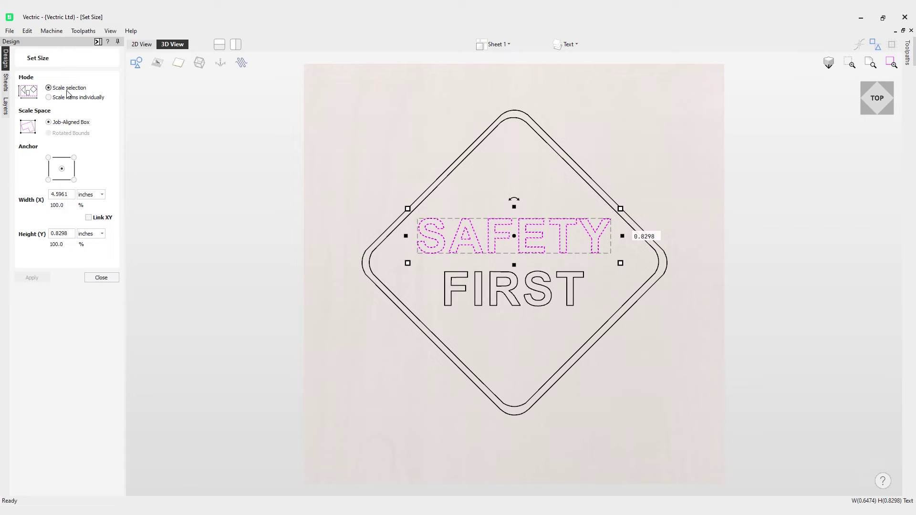
left_click_drag(72, 195, 41, 198)
type("5")
left_click_drag(72, 234, 35, 234)
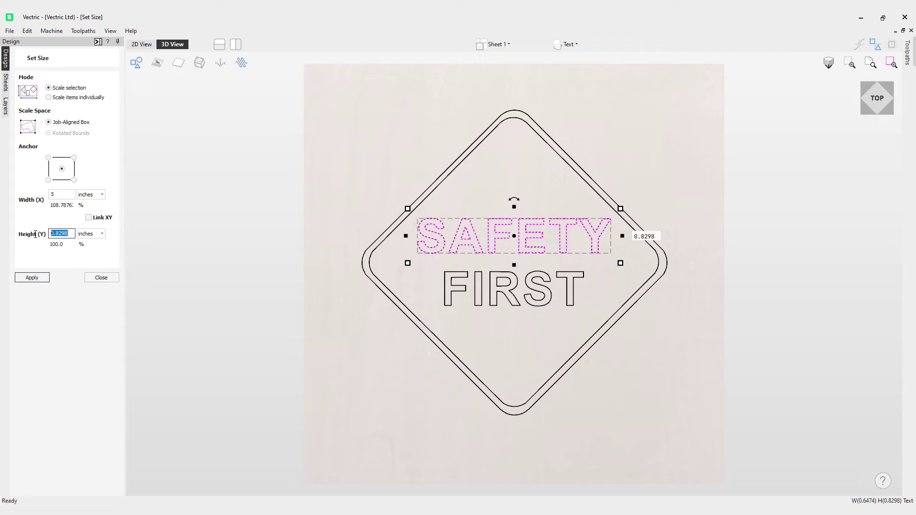
type("1")
left_click(46, 279)
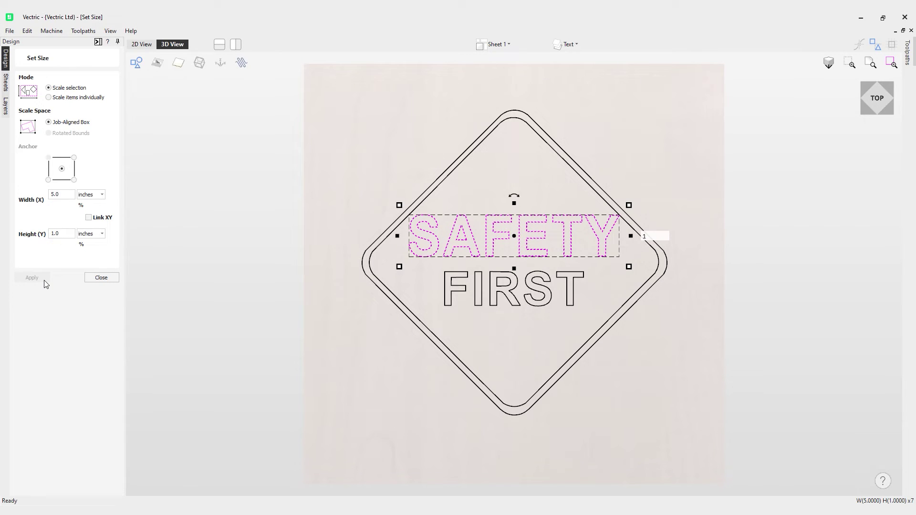
key("ctrl+z")
Step: Try scaling the SAFETY letters to 0.25 by 0.25 inches each using Scale items individually, and undo the resize
left_click(72, 97)
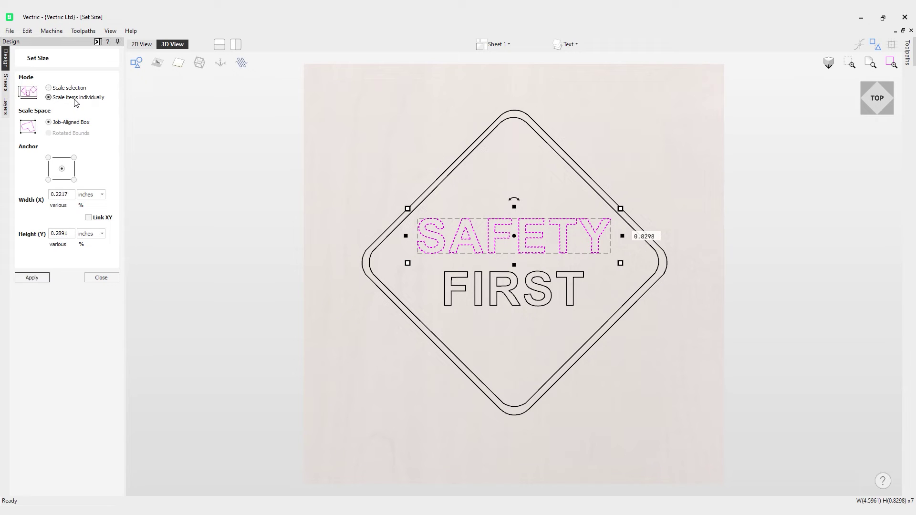
double_click(71, 195)
type("0.2")
double_click(61, 233)
type("0")
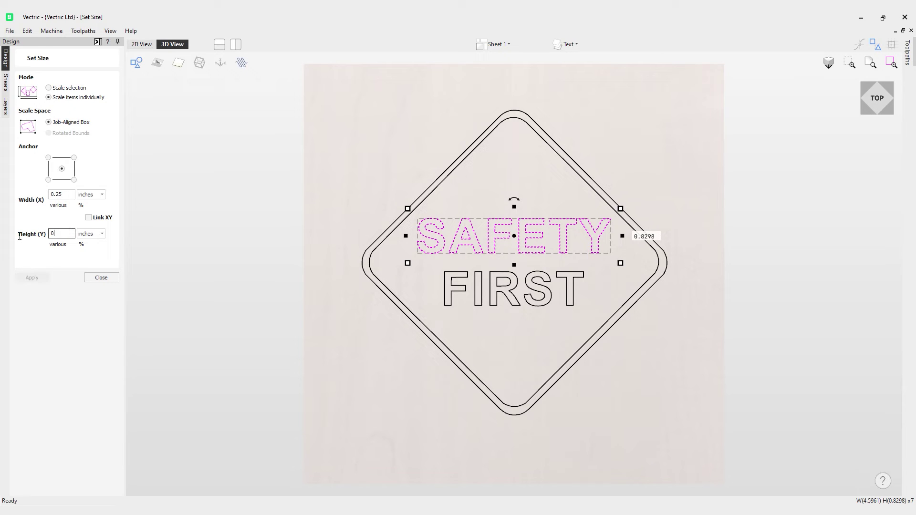
type(".25")
left_click(32, 279)
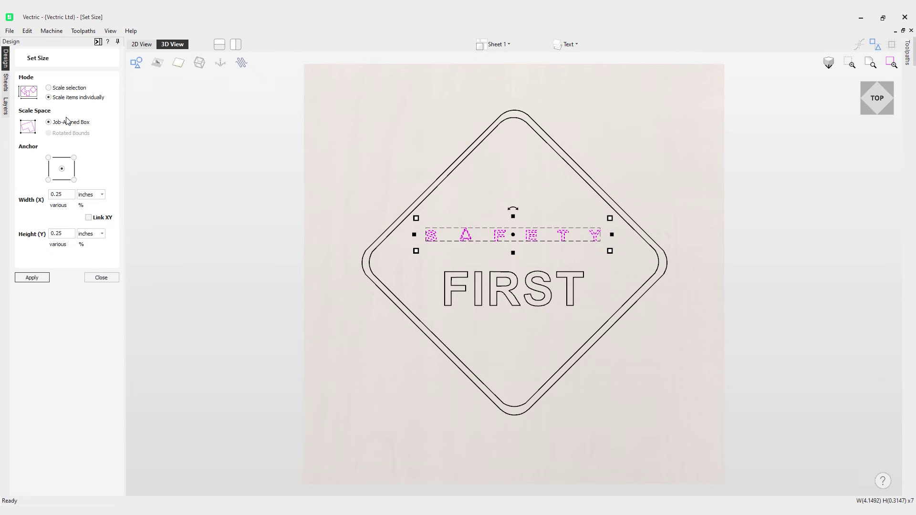
left_click(390, 204)
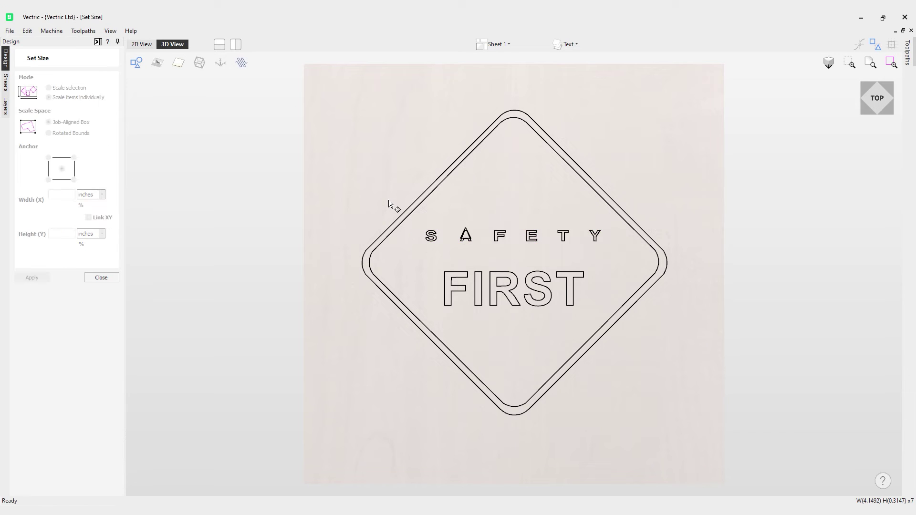
key("ctrl+z")
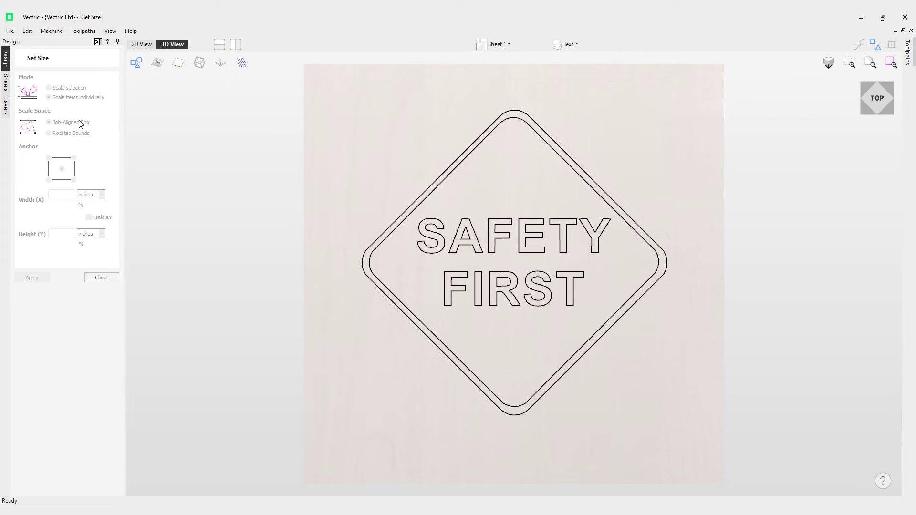
Step: Rotate the outer diamond slightly counterclockwise about its centre and set the scale space to Rotated Bounds
left_click(425, 201)
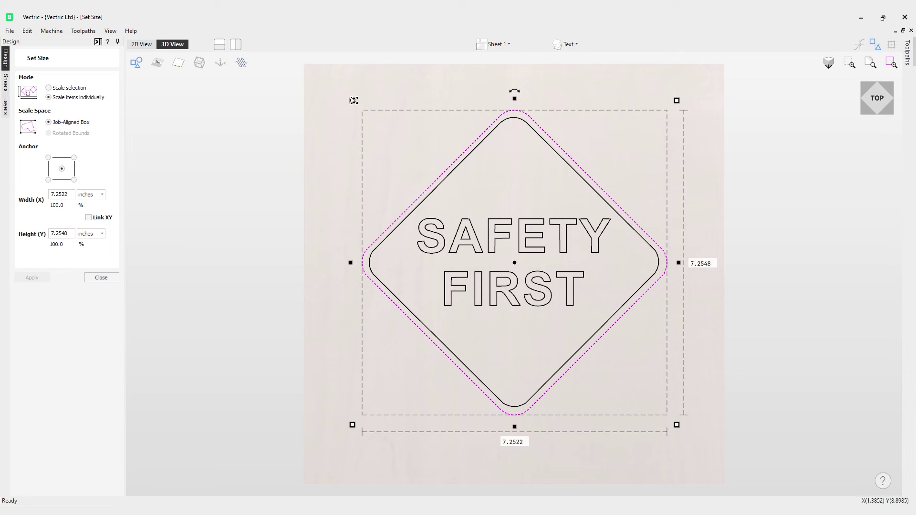
left_click_drag(515, 89, 466, 119)
left_click(49, 133)
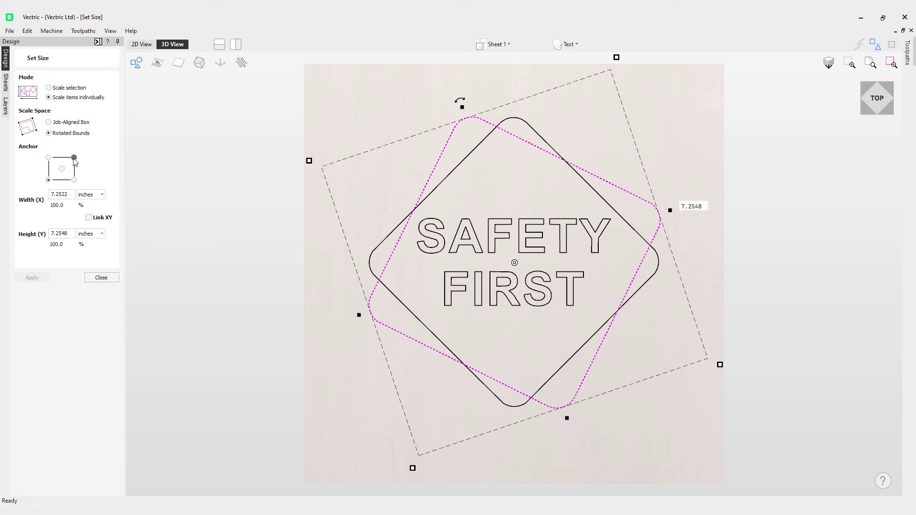
Step: Turn Link XY on and resize the rotated diamond to 7 inches wide, anchored at its centre
left_click(62, 169)
left_click_drag(71, 194, 52, 195)
left_click(89, 218)
type("7.0")
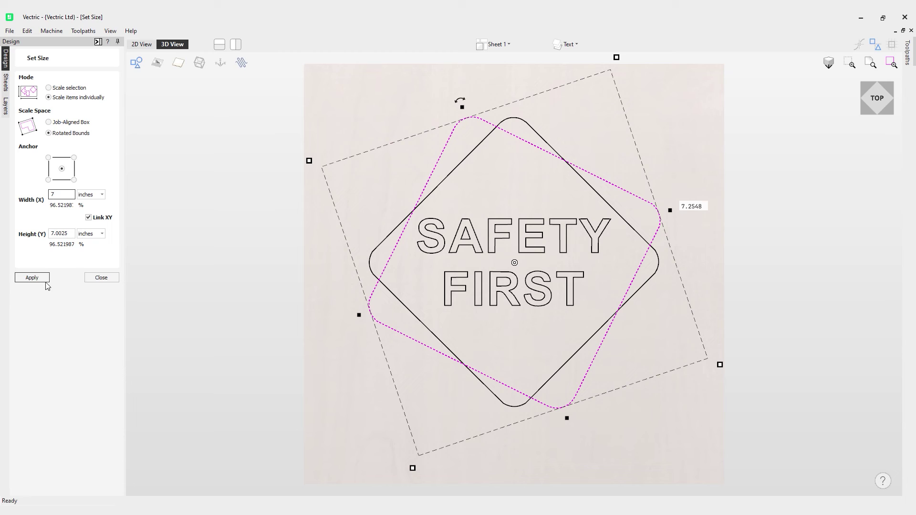
left_click(44, 280)
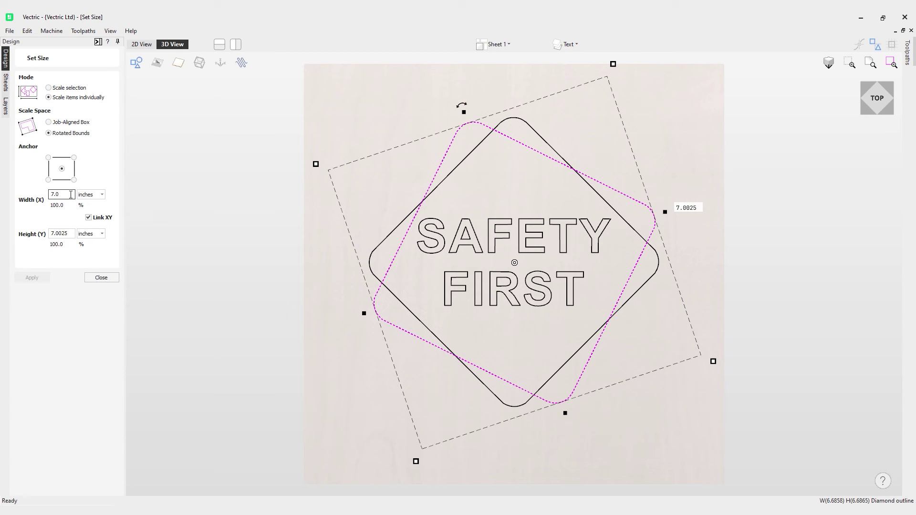
Step: Try resizing the rotated diamond to 5 inches wide about its centre, and undo the width changes
double_click(55, 194)
type("5.0")
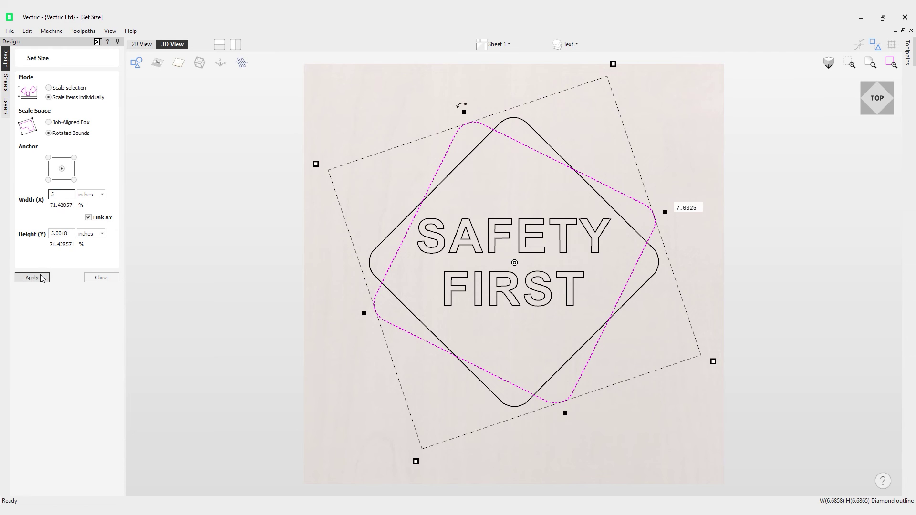
left_click(40, 278)
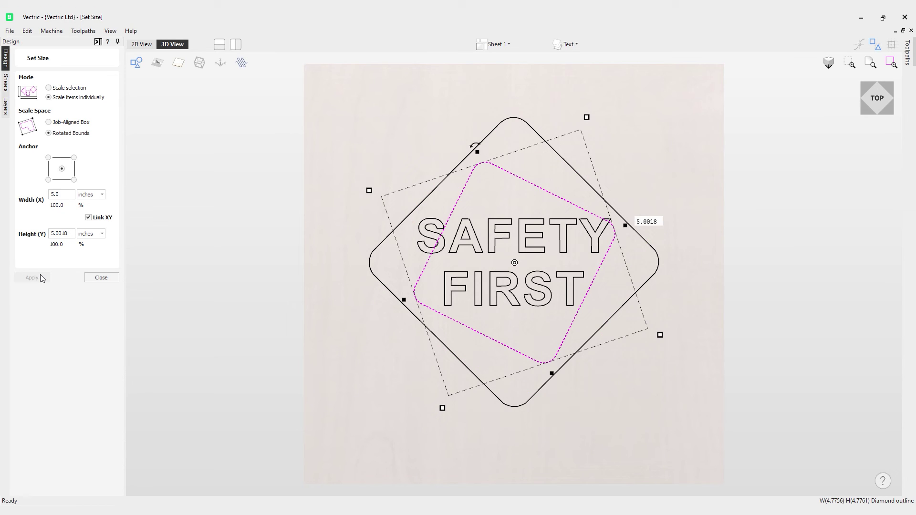
key("ctrl+z")
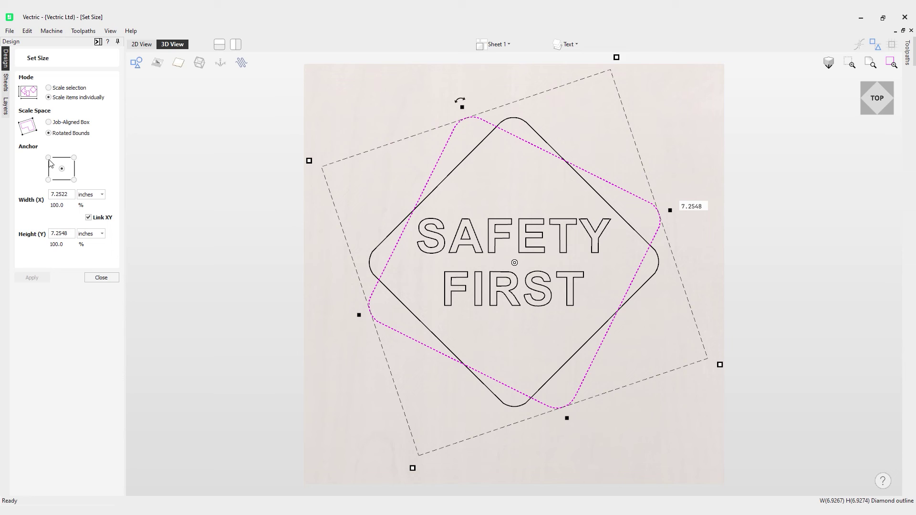
Step: Try resizing the rotated diamond to 5 inches wide from its upper-left anchor, and undo the resize
left_click(49, 157)
double_click(66, 195)
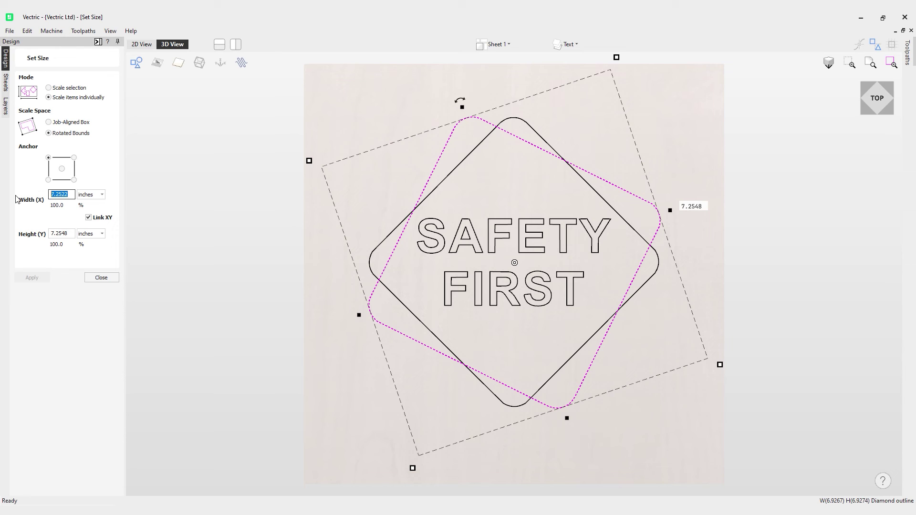
type("5.0")
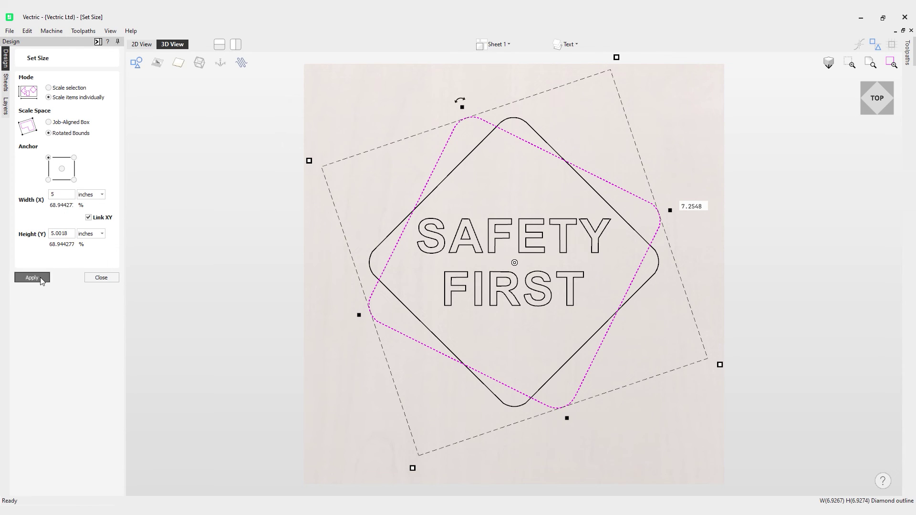
left_click(41, 279)
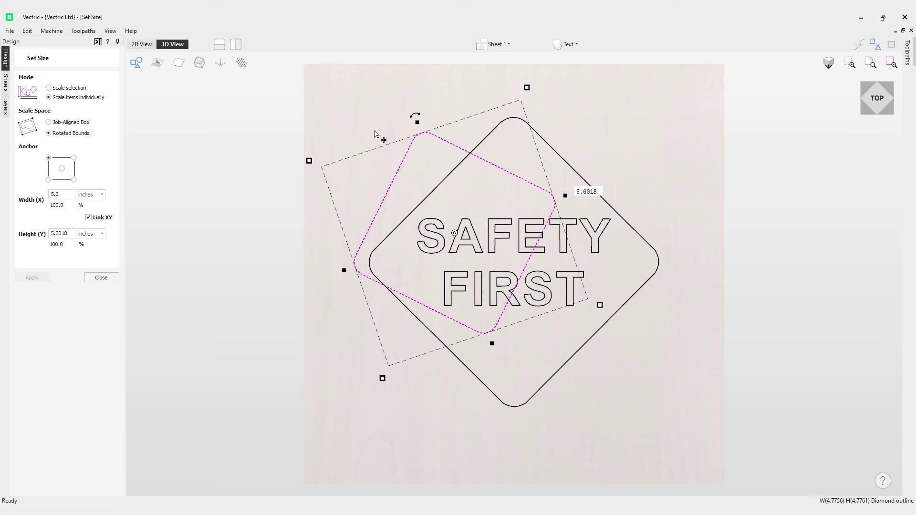
left_click(74, 157)
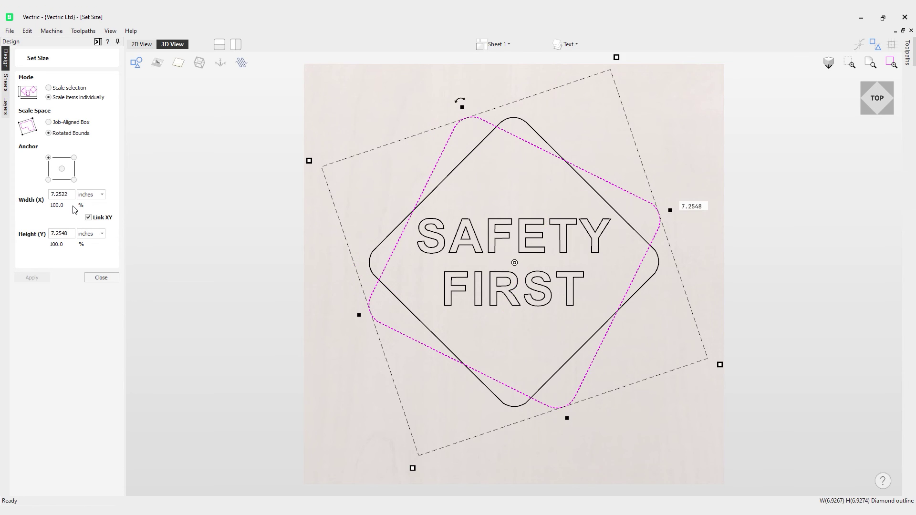
Step: Resize the rotated diamond to 5 inches wide with the upper-right anchor and linked dimensions
left_click(74, 158)
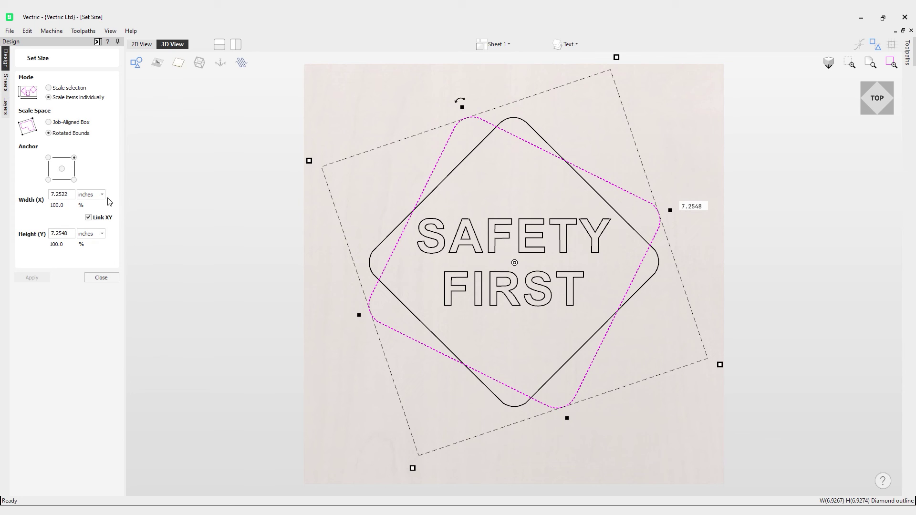
left_click_drag(72, 195, 12, 195)
type("5")
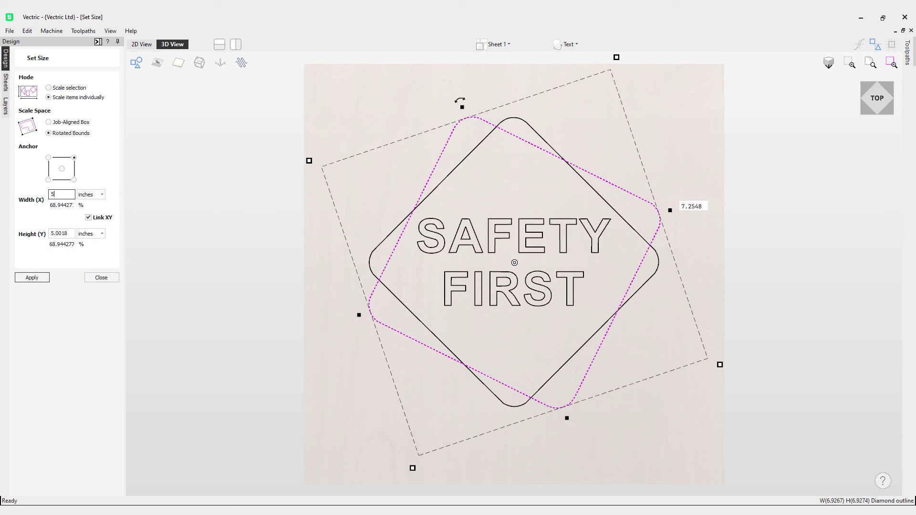
left_click(34, 280)
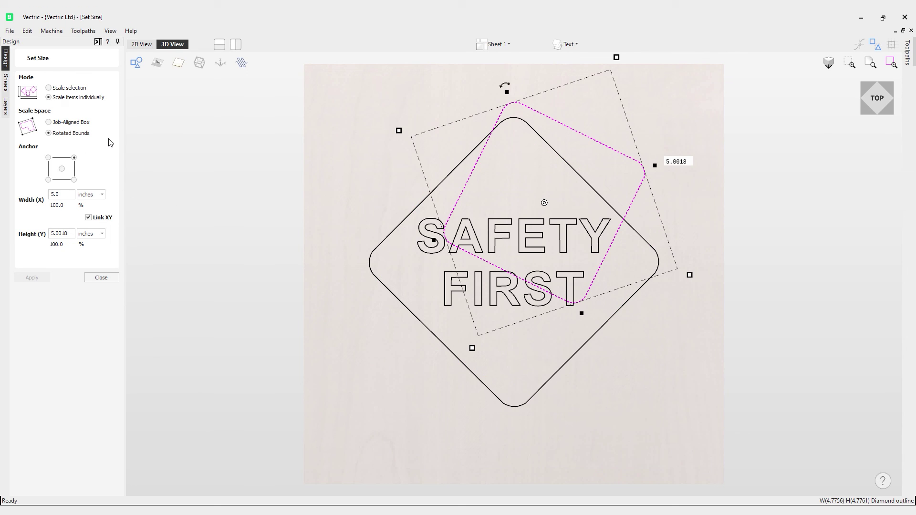
Step: Switch the size units to % and scale the rotated diamond to 50% of its width, keeping the dimensions linked
left_click(102, 234)
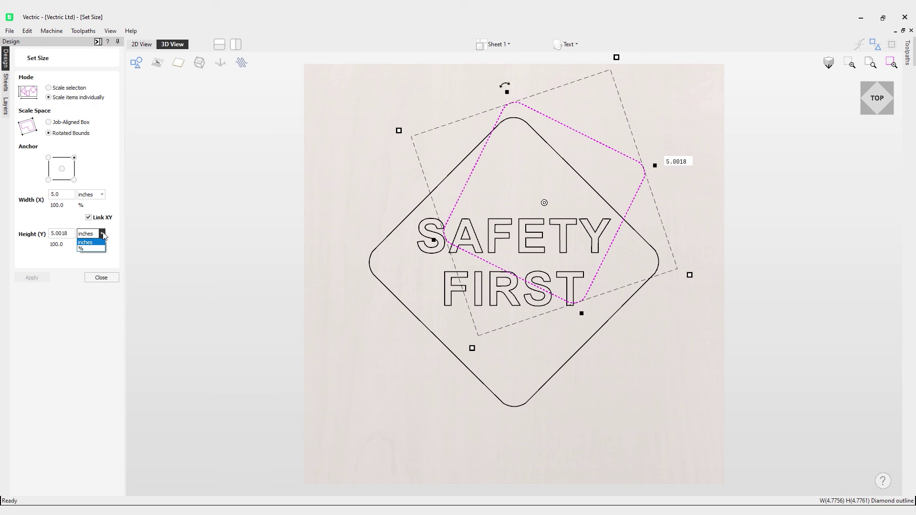
left_click(102, 248)
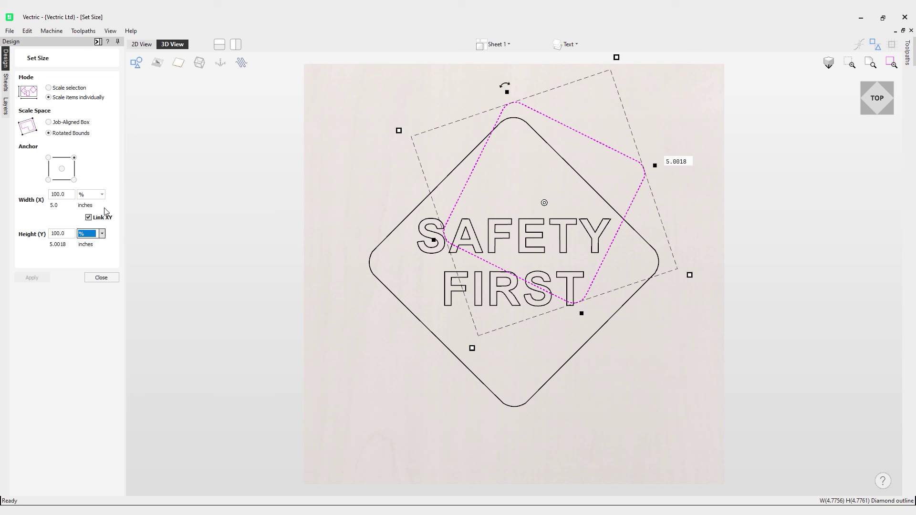
left_click(70, 195)
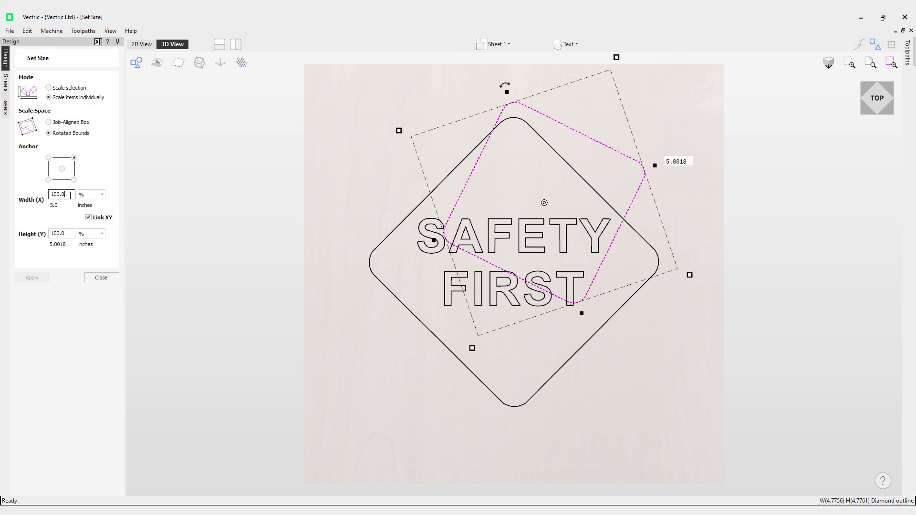
double_click(70, 194)
type("50")
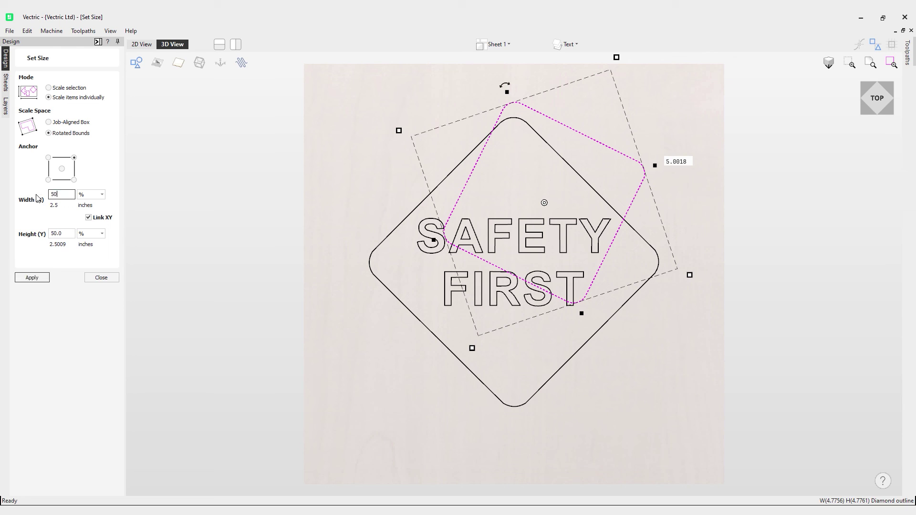
left_click(31, 278)
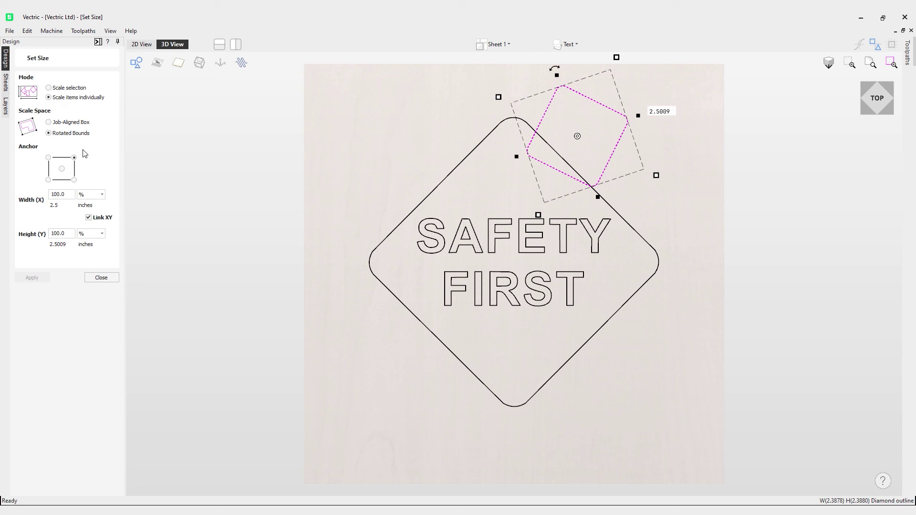
left_click(65, 195)
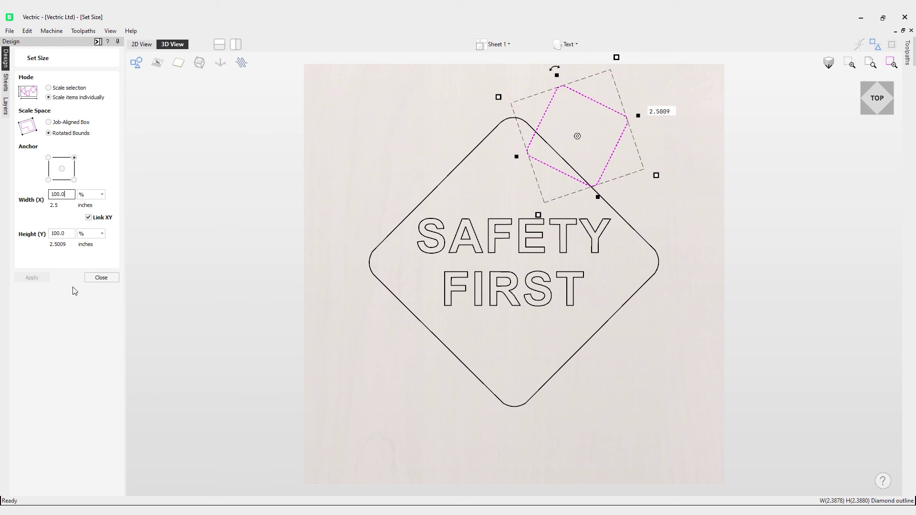